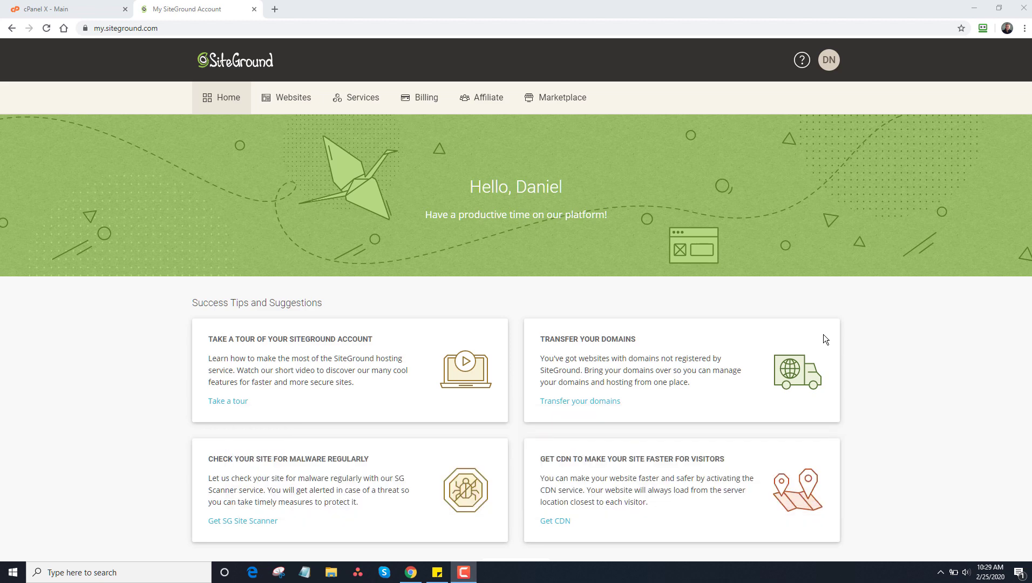
- Compare the Addon Domains page in the old cPanel with the list of websites in the SiteGround account
{"action": "left_click", "coordinate": [64, 11]}
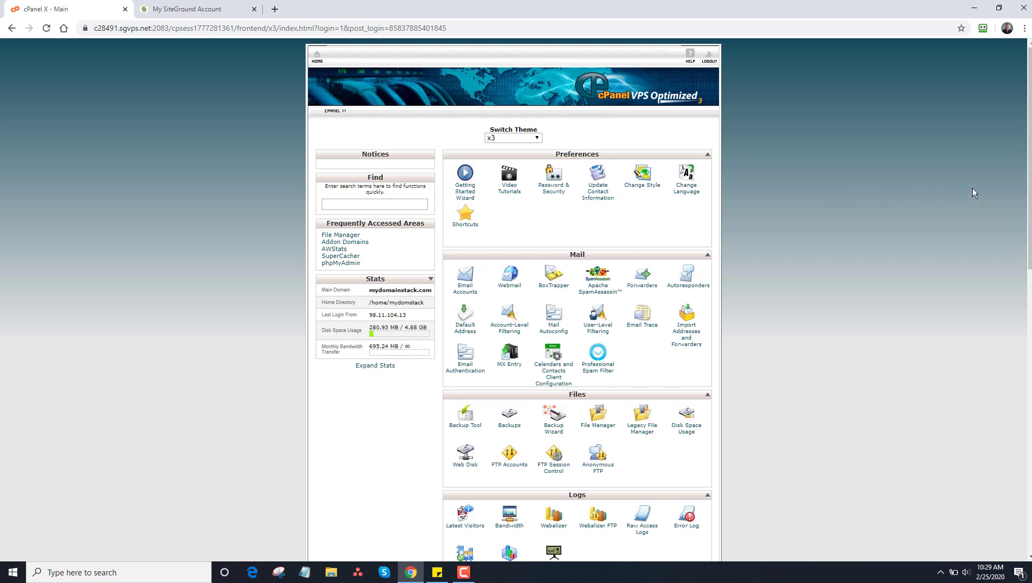
{"action": "scroll", "coordinate": [1017, 161], "scroll_direction": "down", "scroll_amount": 6}
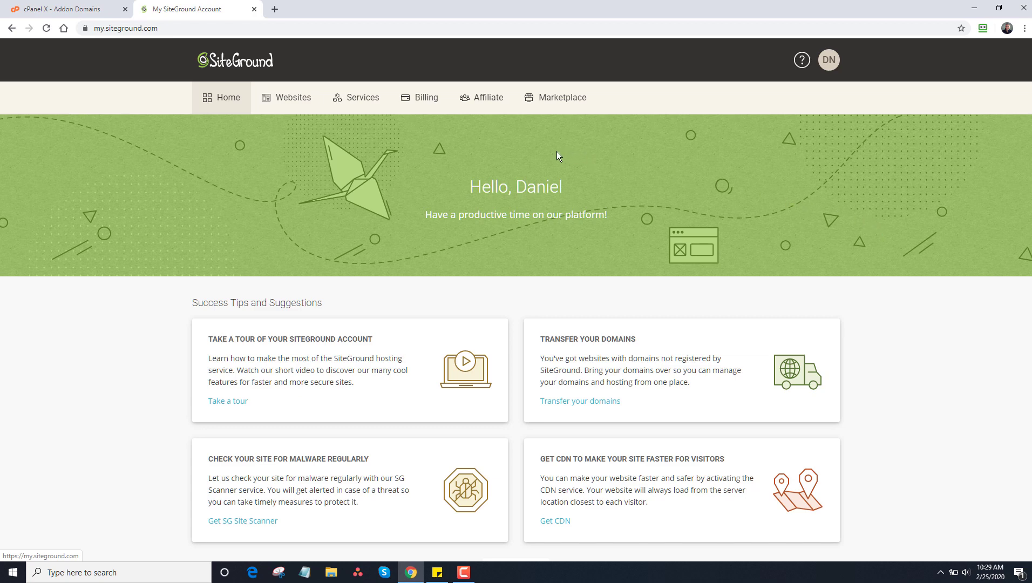
{"action": "left_click", "coordinate": [289, 102]}
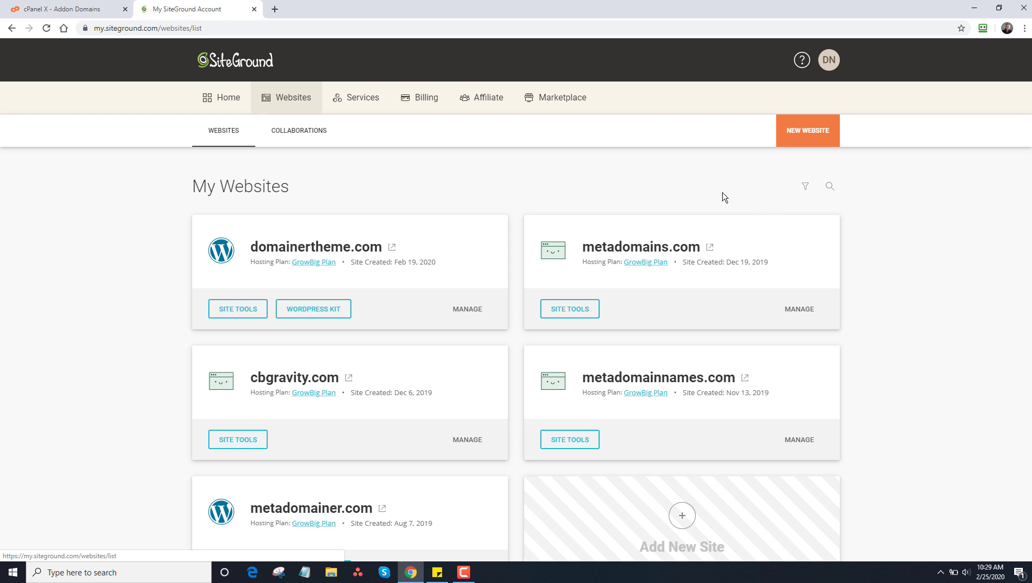
{"action": "left_click", "coordinate": [51, 8]}
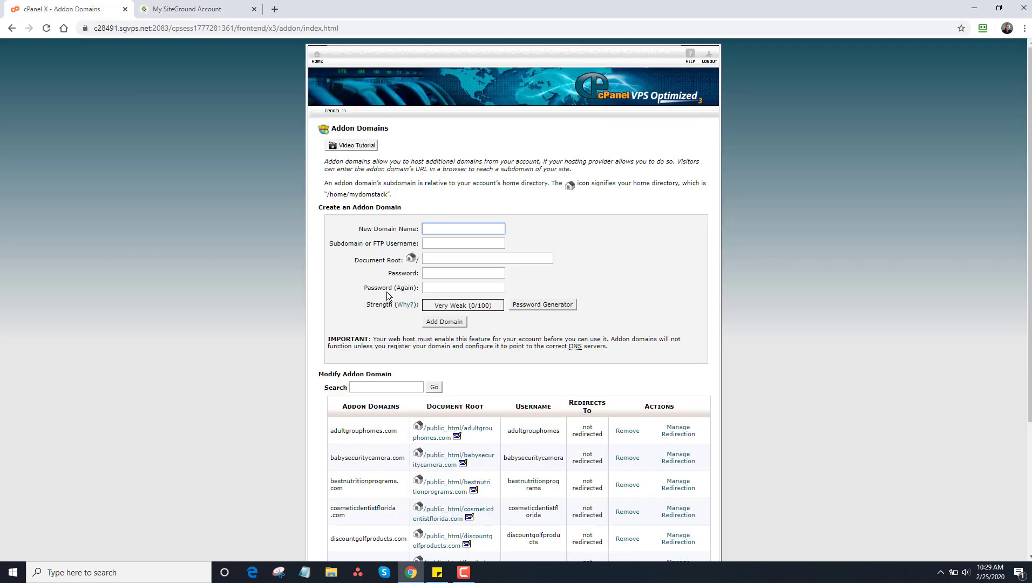
{"action": "left_click", "coordinate": [182, 10]}
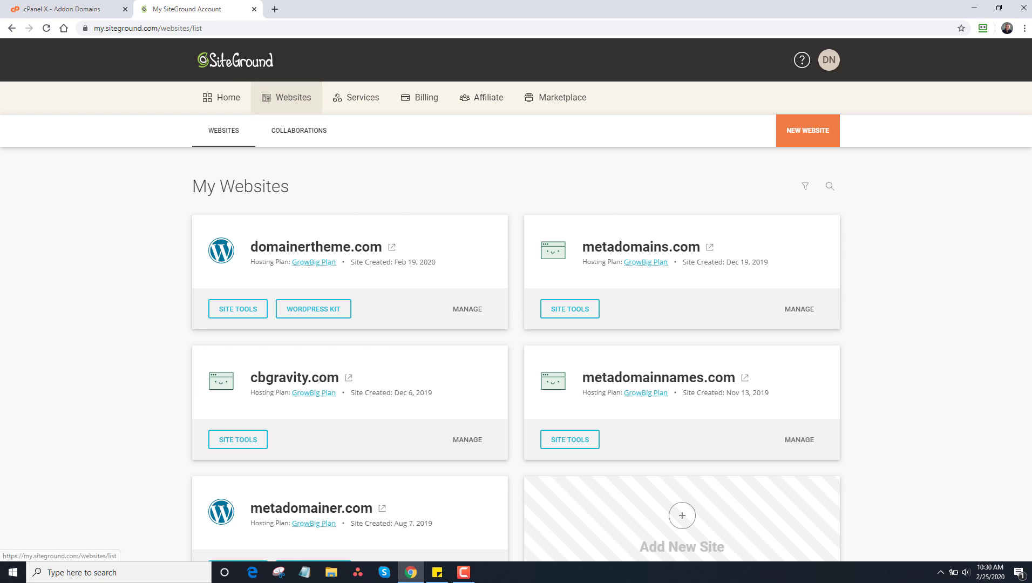
{"action": "scroll", "coordinate": [1028, 286], "scroll_direction": "down", "scroll_amount": 2}
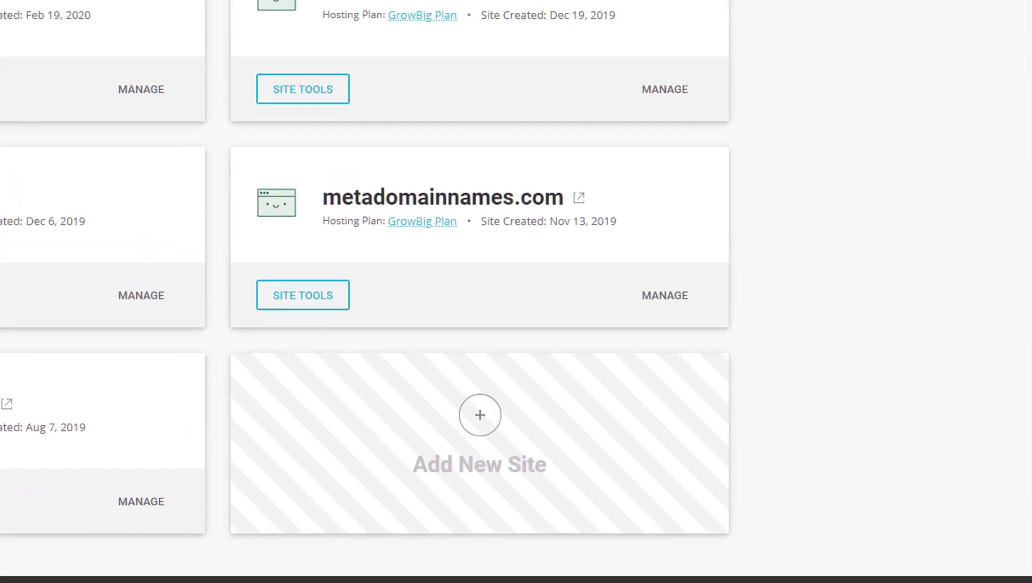
{"action": "scroll", "coordinate": [479, 365], "scroll_direction": "up", "scroll_amount": 2}
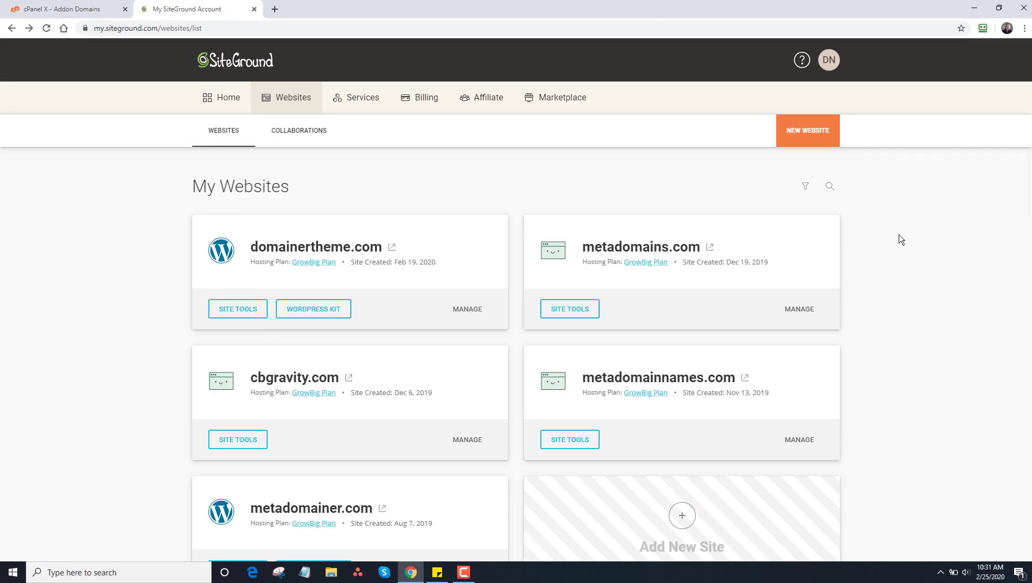
- Start adding a new website on an existing domain and enter homecomingweekend.com as the domain name
{"action": "left_click", "coordinate": [808, 132]}
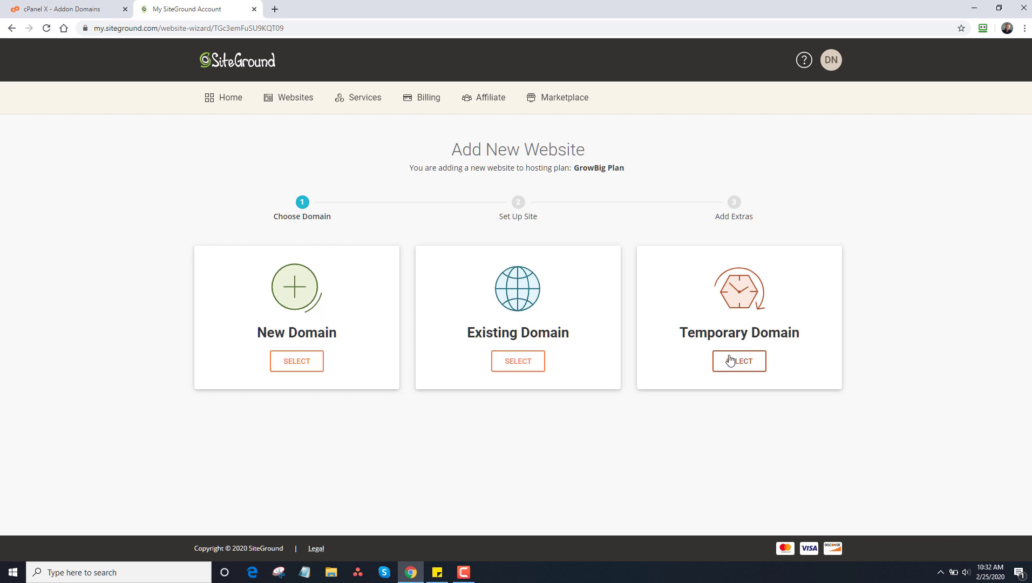
{"action": "left_click", "coordinate": [532, 363]}
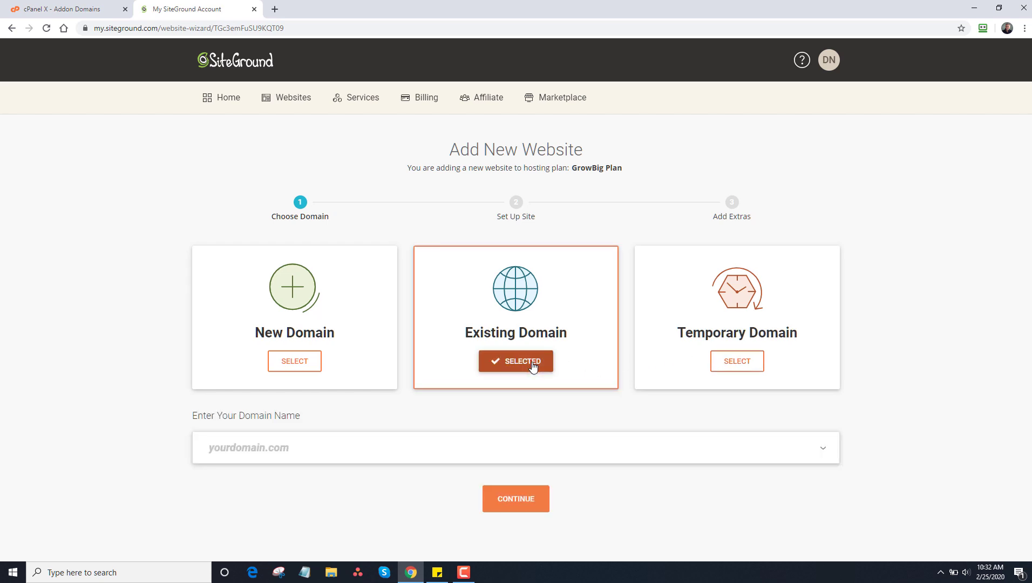
{"action": "left_click", "coordinate": [312, 447]}
{"action": "type", "text": "hoem"}
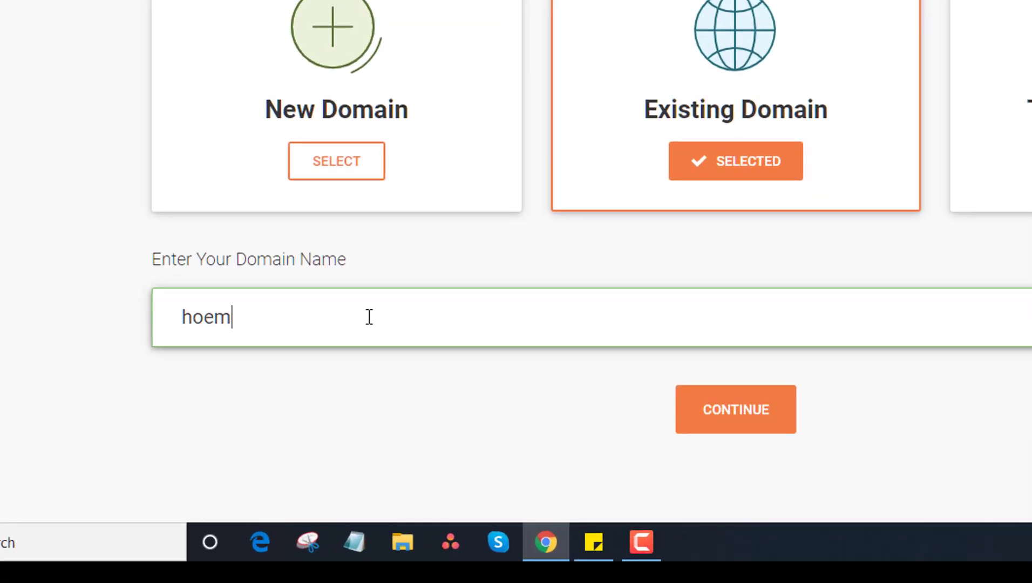
{"action": "key", "text": "BackSpace"}
{"action": "key", "text": "BackSpace"}
{"action": "type", "text": "mecom"}
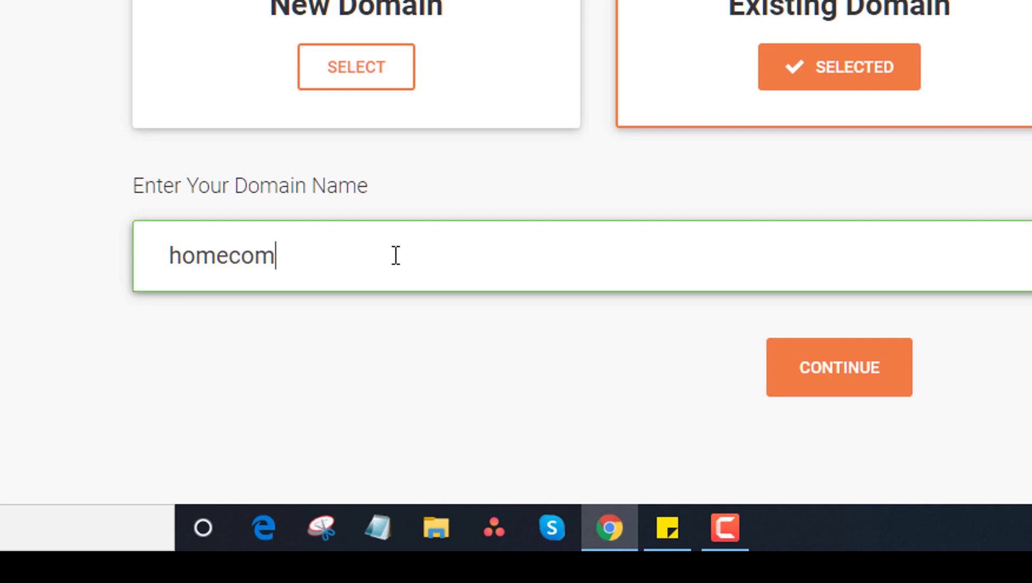
{"action": "type", "text": "ingweekn"}
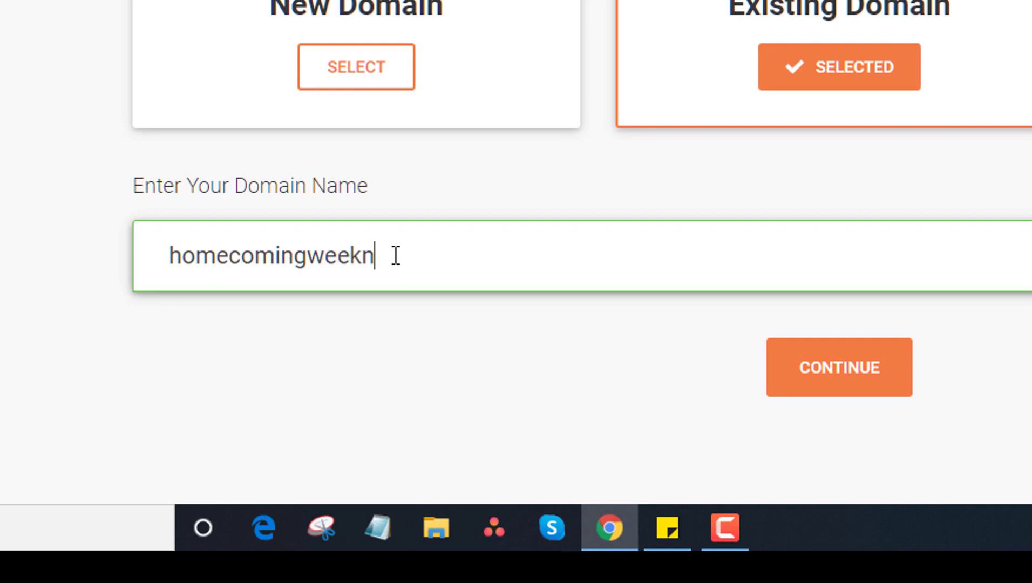
{"action": "key", "text": "BackSpace"}
{"action": "type", "text": "end.com"}
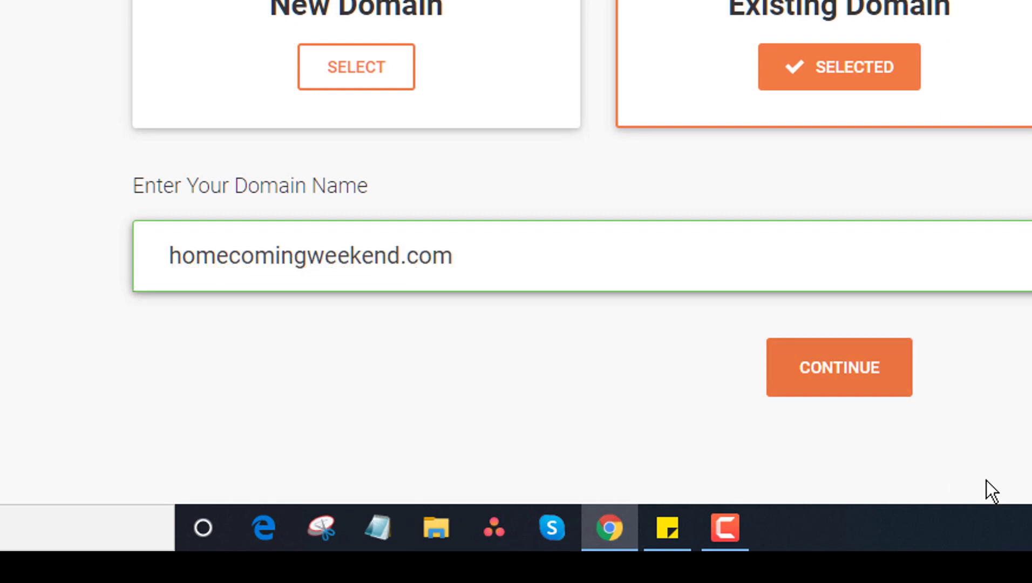
- Proceed with the chosen domain and finish creating it as an empty site without the SG Site Scanner extra
{"action": "left_click", "coordinate": [716, 437]}
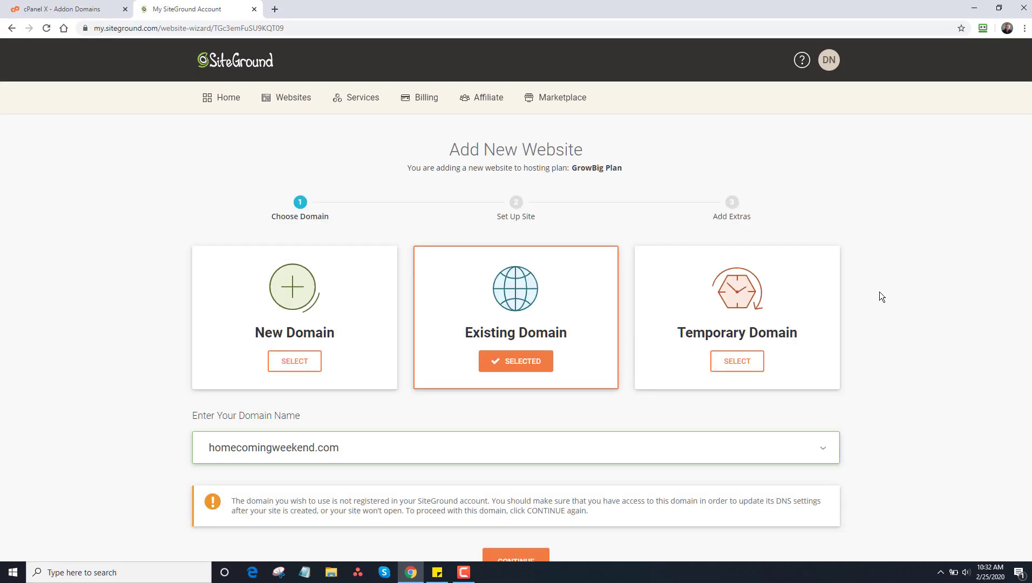
{"action": "scroll", "coordinate": [309, 497], "scroll_direction": "down", "scroll_amount": 3}
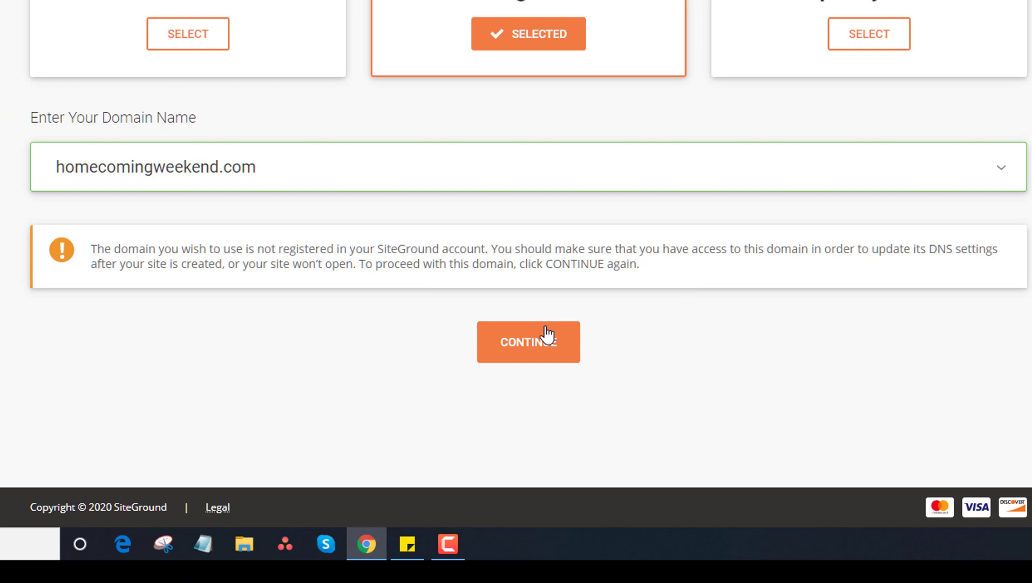
{"action": "left_click", "coordinate": [536, 341]}
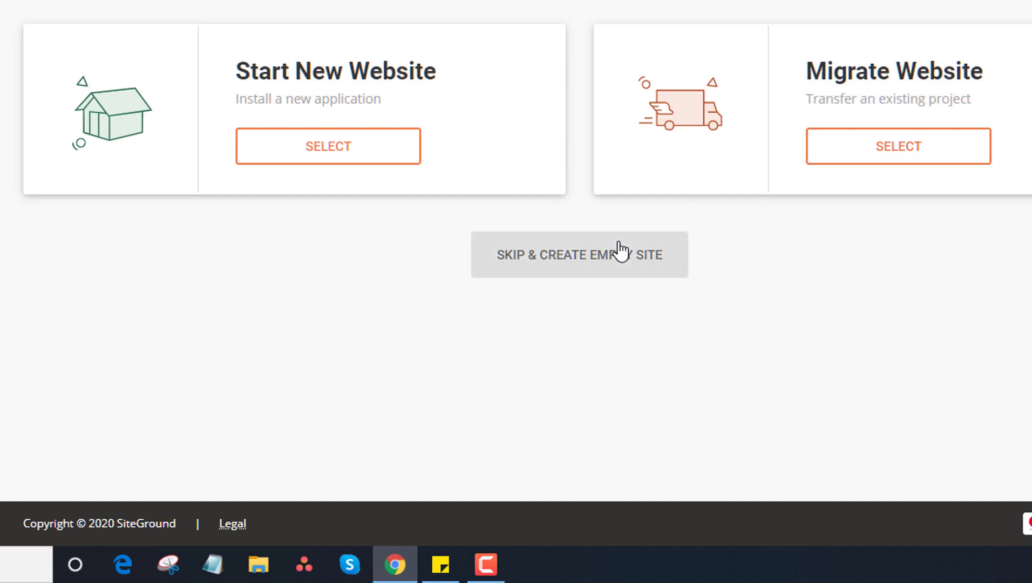
{"action": "left_click", "coordinate": [640, 254]}
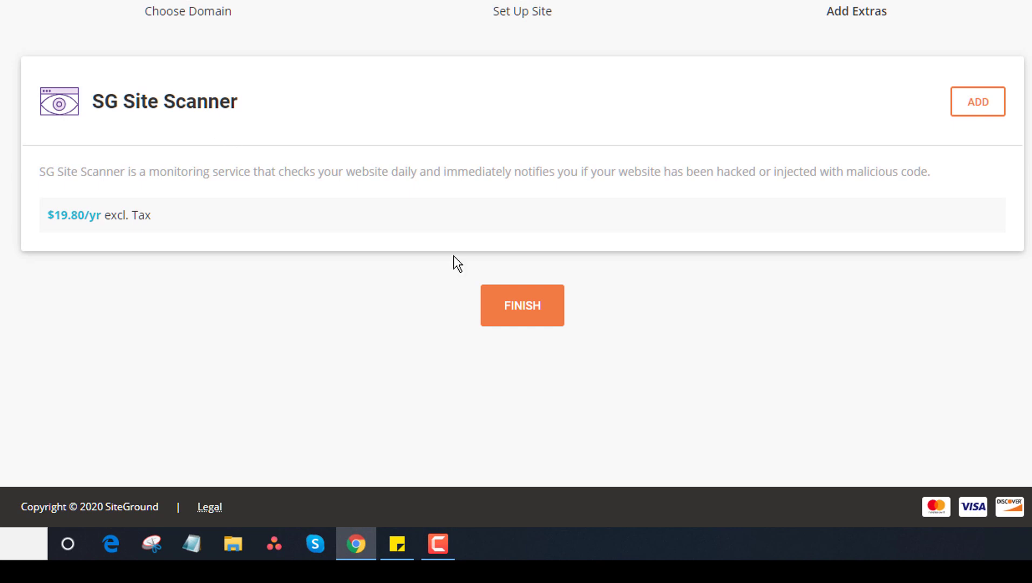
{"action": "left_click", "coordinate": [531, 306]}
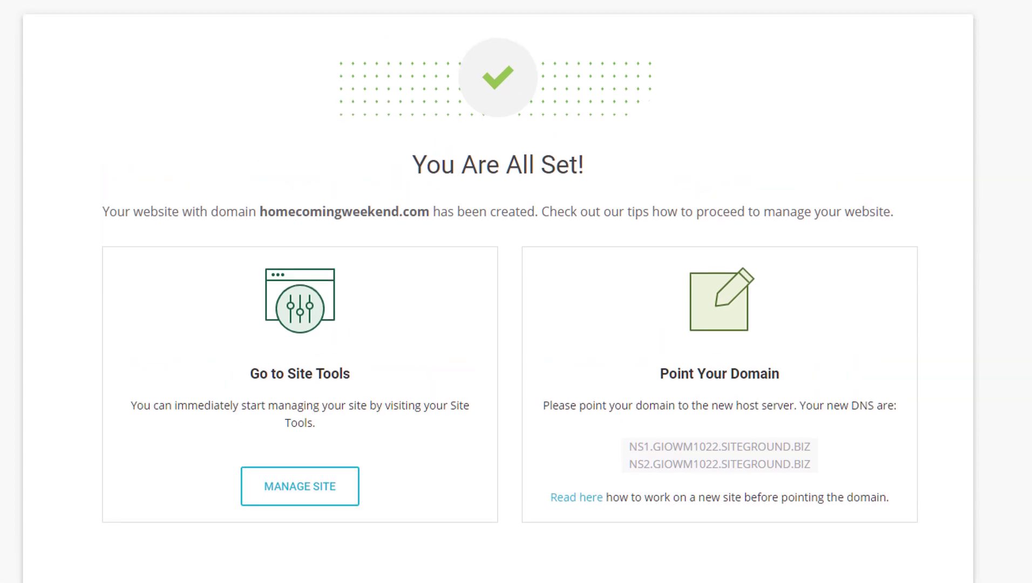
- Open Site Tools for the new website and review its dashboard, including the site information and monthly statistics
{"action": "left_click", "coordinate": [279, 491]}
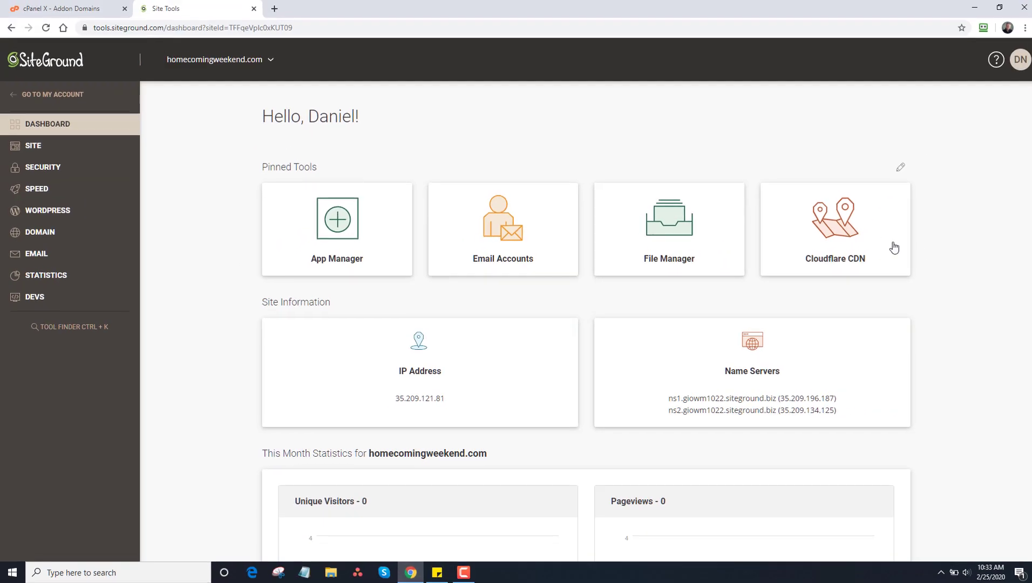
{"action": "scroll", "coordinate": [1028, 278], "scroll_direction": "down", "scroll_amount": 4}
{"action": "scroll", "coordinate": [1030, 356], "scroll_direction": "down", "scroll_amount": 2}
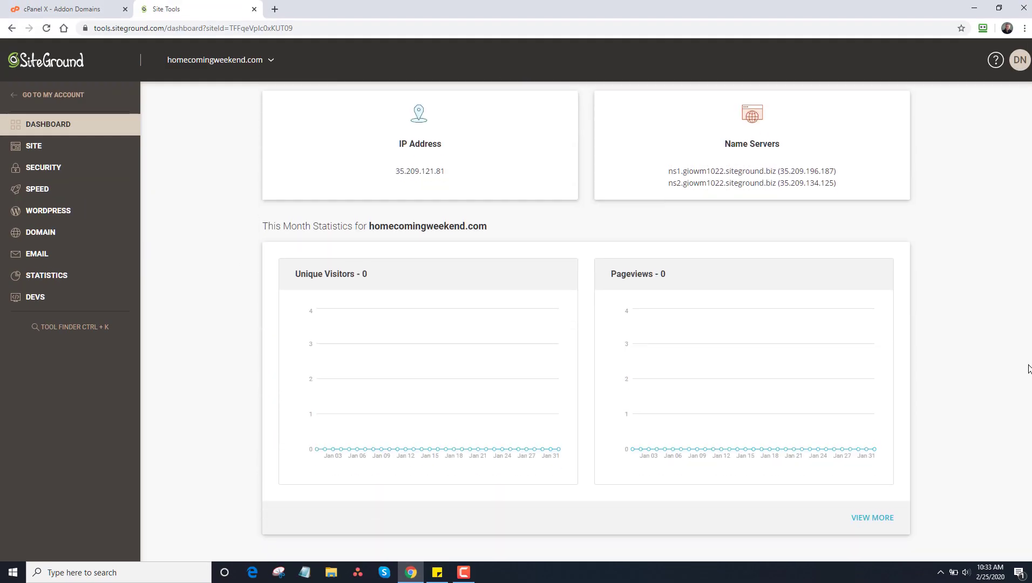
{"action": "scroll", "coordinate": [275, 305], "scroll_direction": "up", "scroll_amount": 4}
{"action": "scroll", "coordinate": [853, 204], "scroll_direction": "up", "scroll_amount": 2}
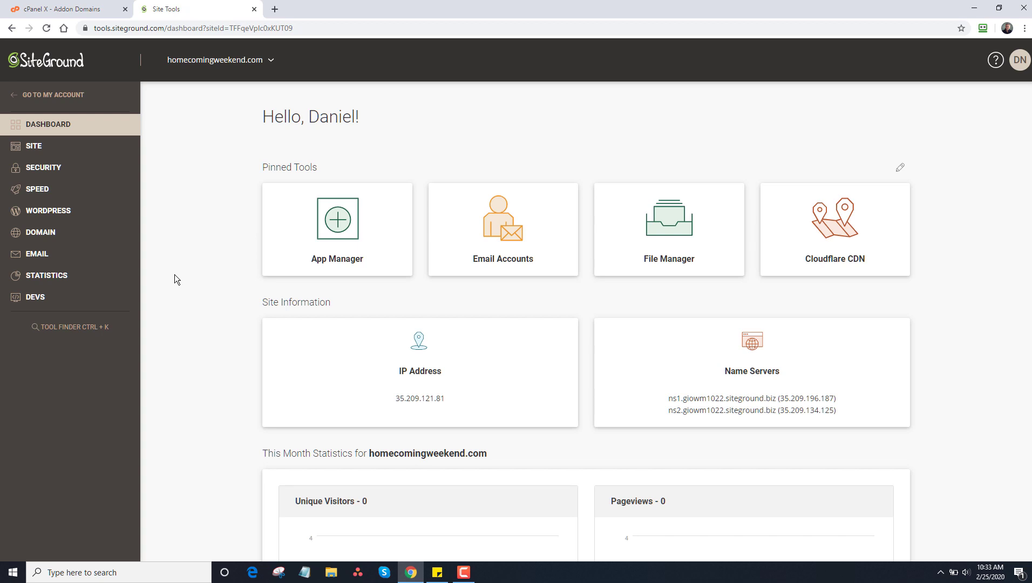
- Open the new site's File Manager and view the contents of the public_html folder
{"action": "left_click", "coordinate": [40, 151]}
{"action": "left_click", "coordinate": [46, 168]}
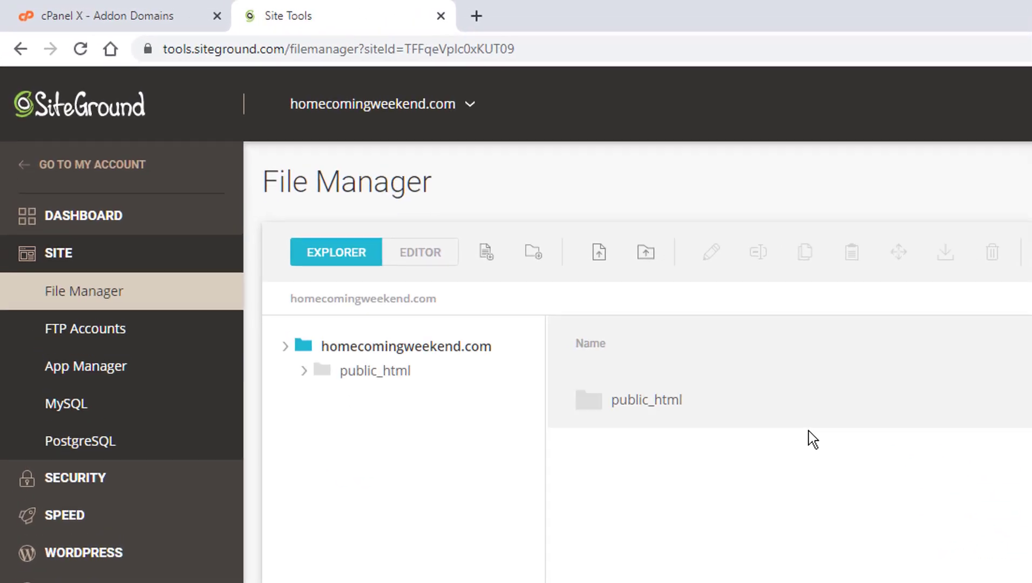
{"action": "left_click", "coordinate": [647, 402]}
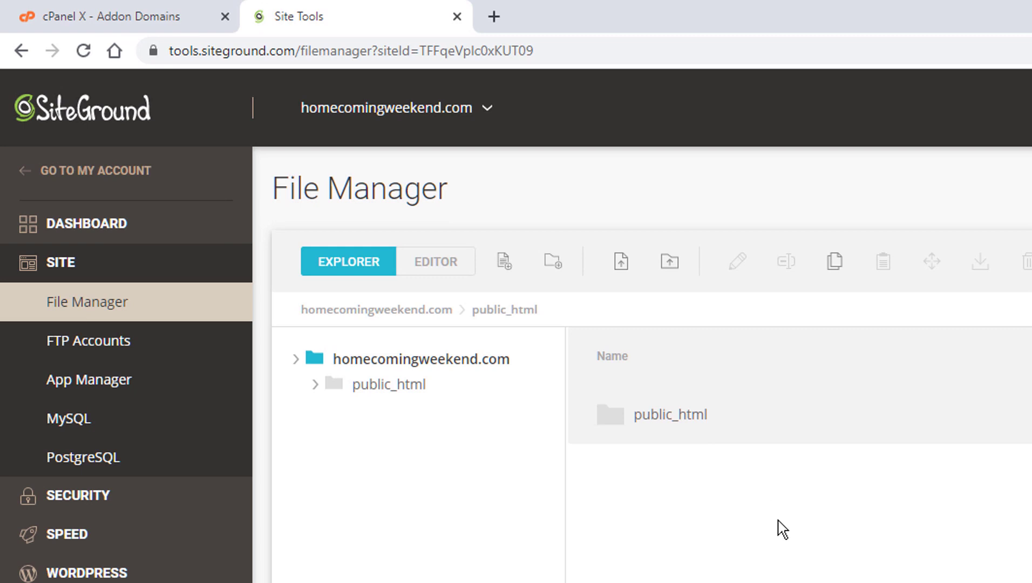
{"action": "left_click", "coordinate": [667, 431]}
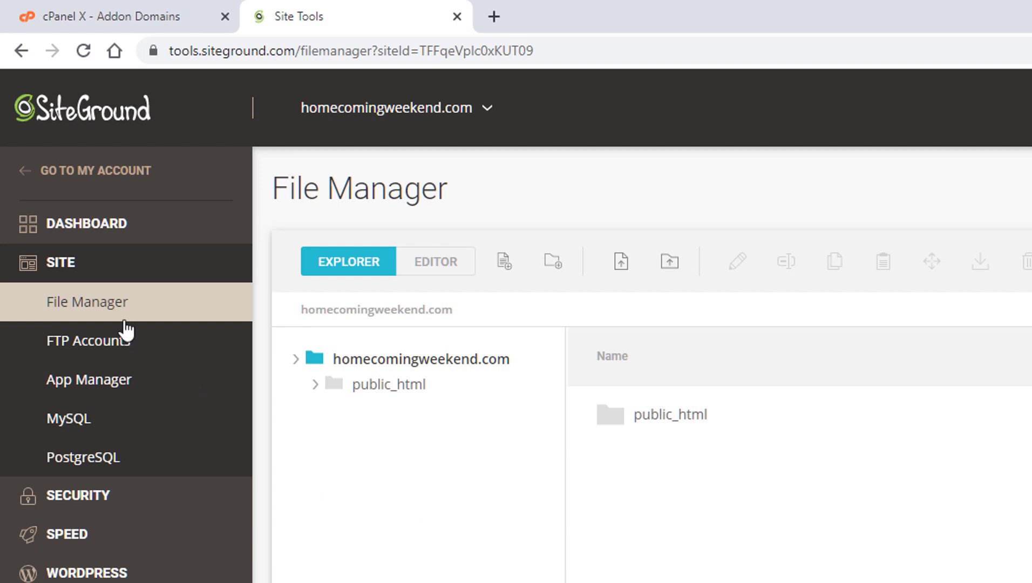
{"action": "double_click", "coordinate": [686, 418]}
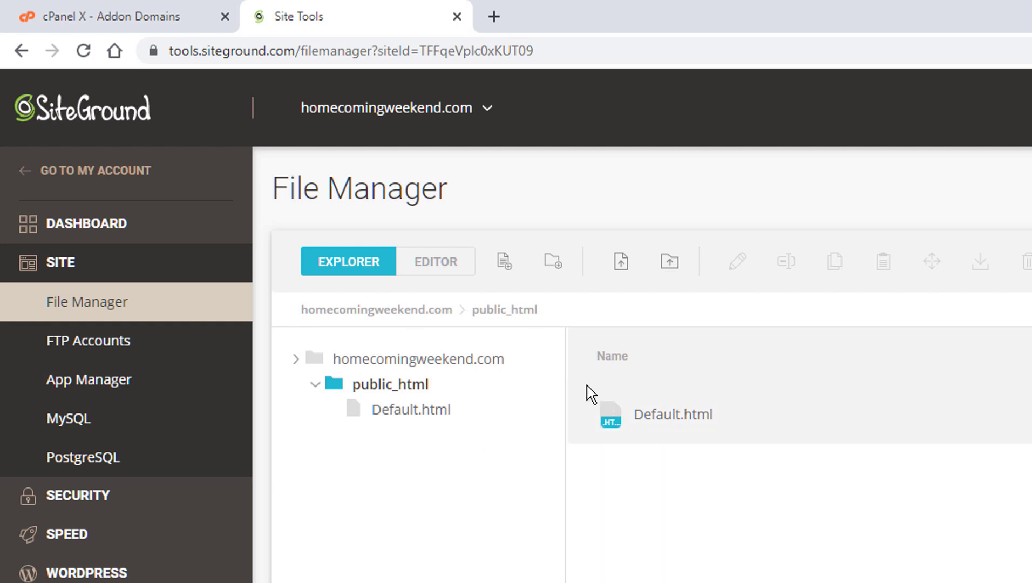
- Return to the account's website list and view its collaborations
{"action": "left_click", "coordinate": [118, 186]}
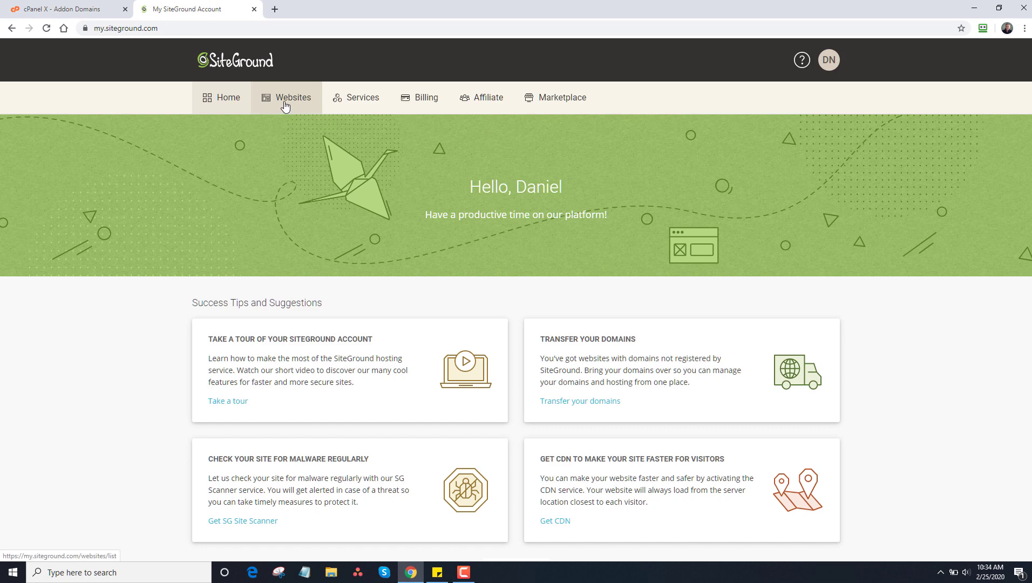
{"action": "left_click", "coordinate": [285, 105]}
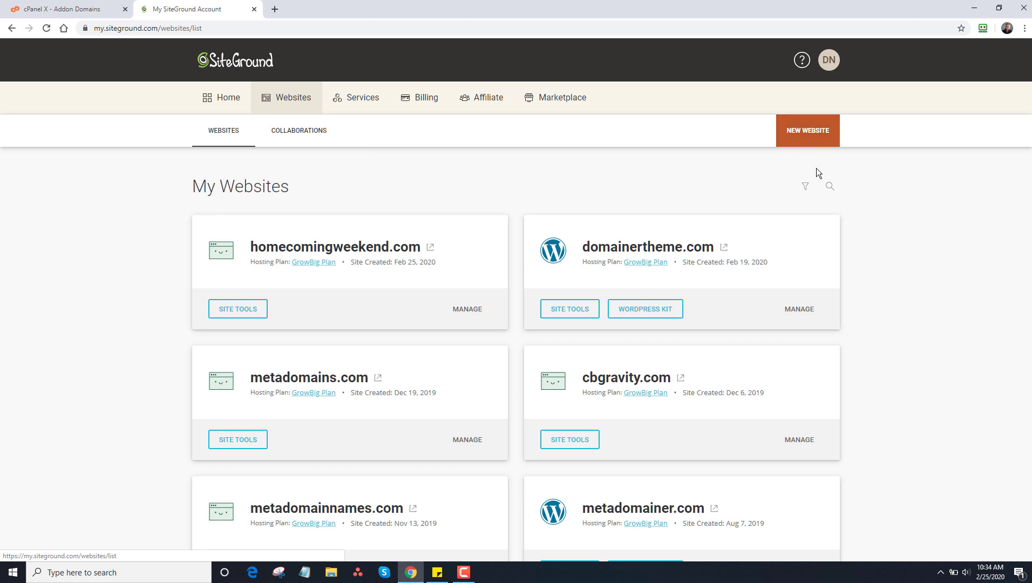
{"action": "left_click", "coordinate": [308, 136]}
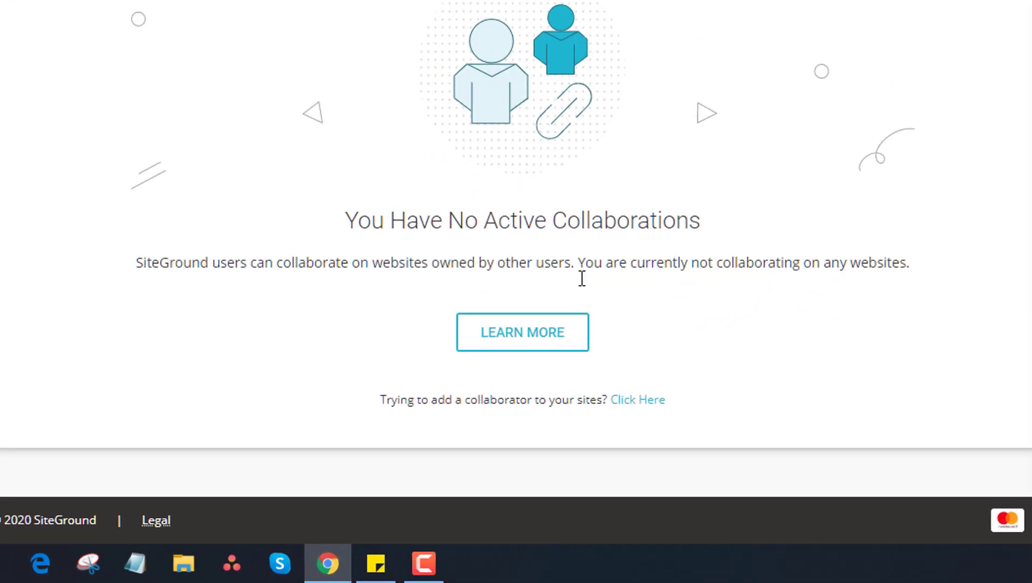
- Open the form for adding a collaborator to own sites and view which websites access can be given to
{"action": "left_click", "coordinate": [638, 399]}
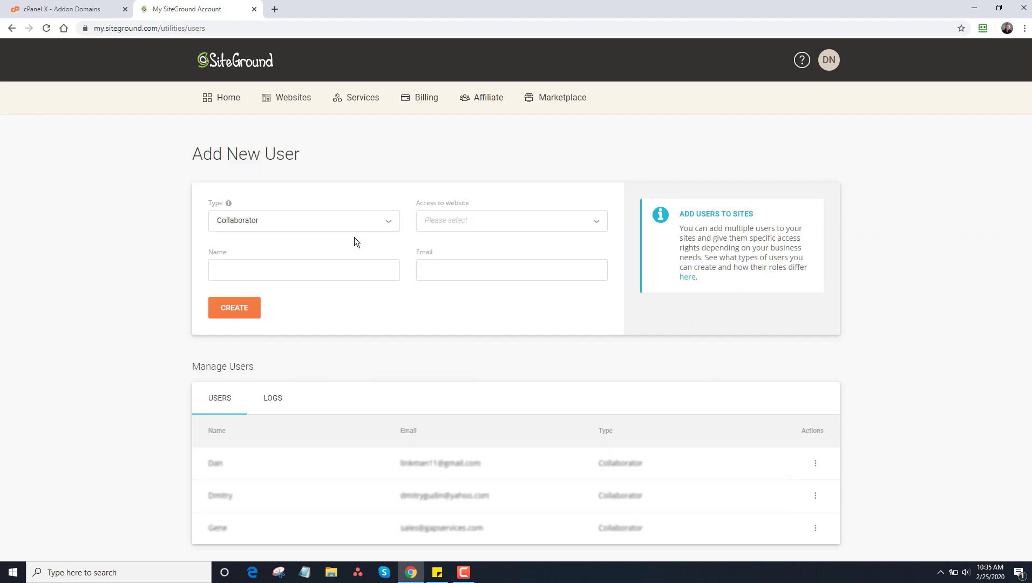
{"action": "left_click", "coordinate": [449, 222]}
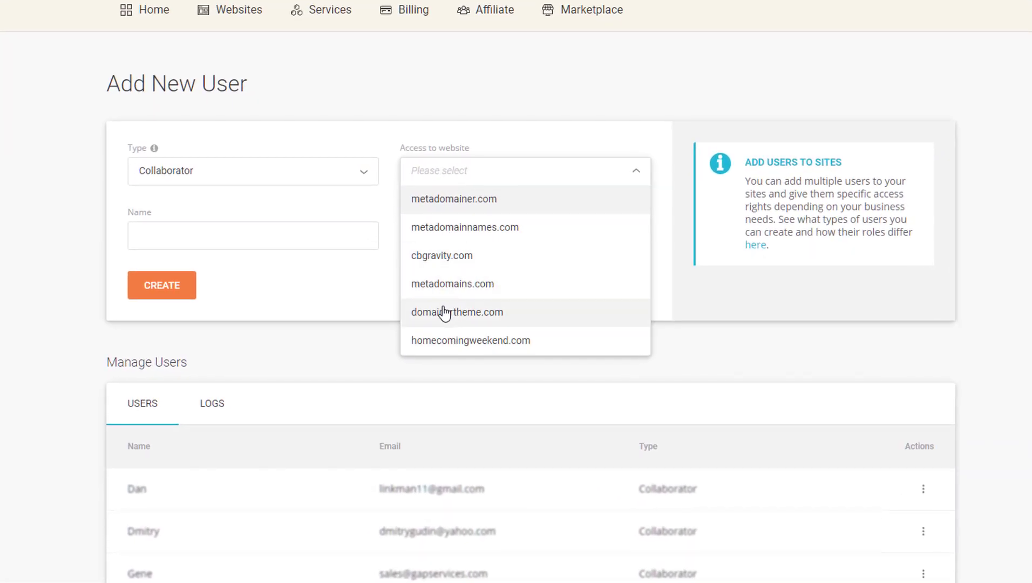
{"action": "left_click", "coordinate": [356, 300]}
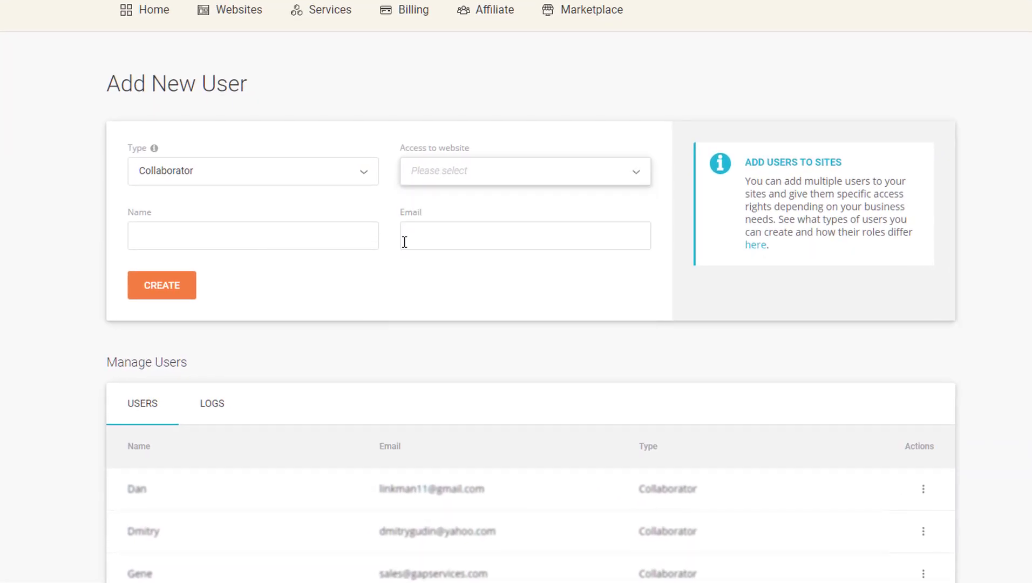